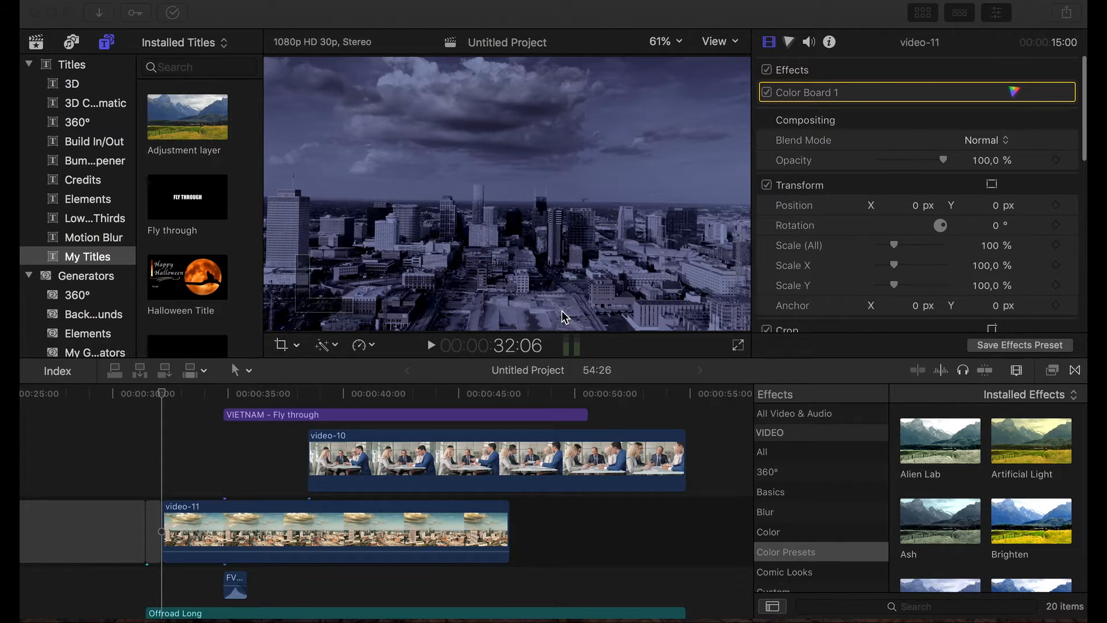
# - Split the VIETNAM title at 38:14, where the video-10 clip begins
pyautogui.moveTo(162, 393); pyautogui.dragTo(306, 403)
pyautogui.click(307, 416)
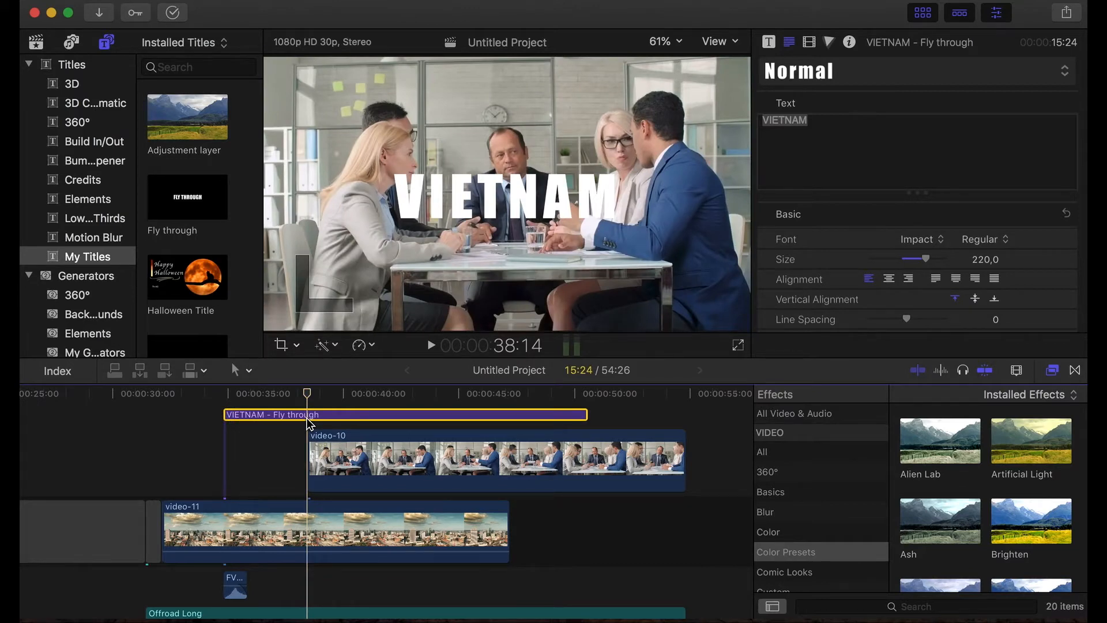
pyautogui.press('super+b')
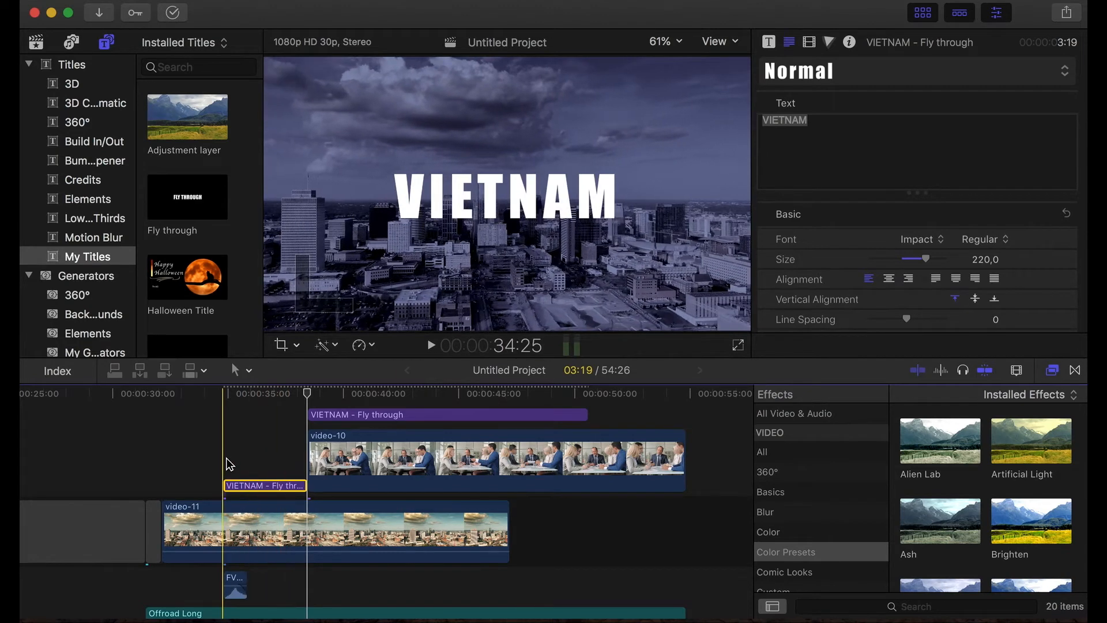
# - Add a position keyframe at the start of the first VIETNAM title piece (34:25) with Z at -6500 px
pyautogui.click(236, 486)
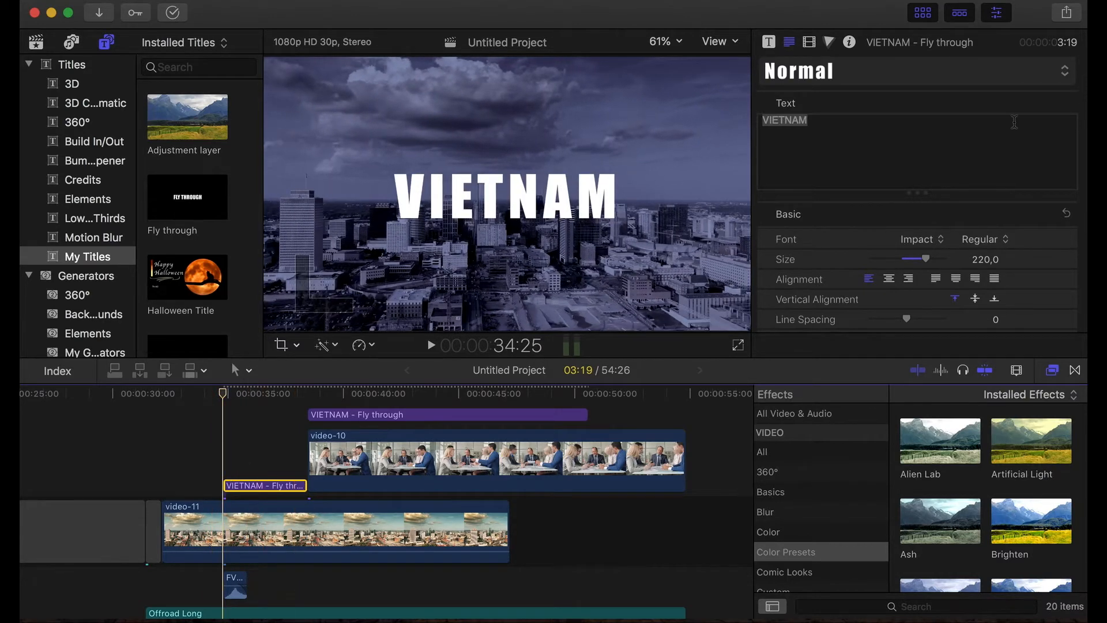
pyautogui.click(769, 47)
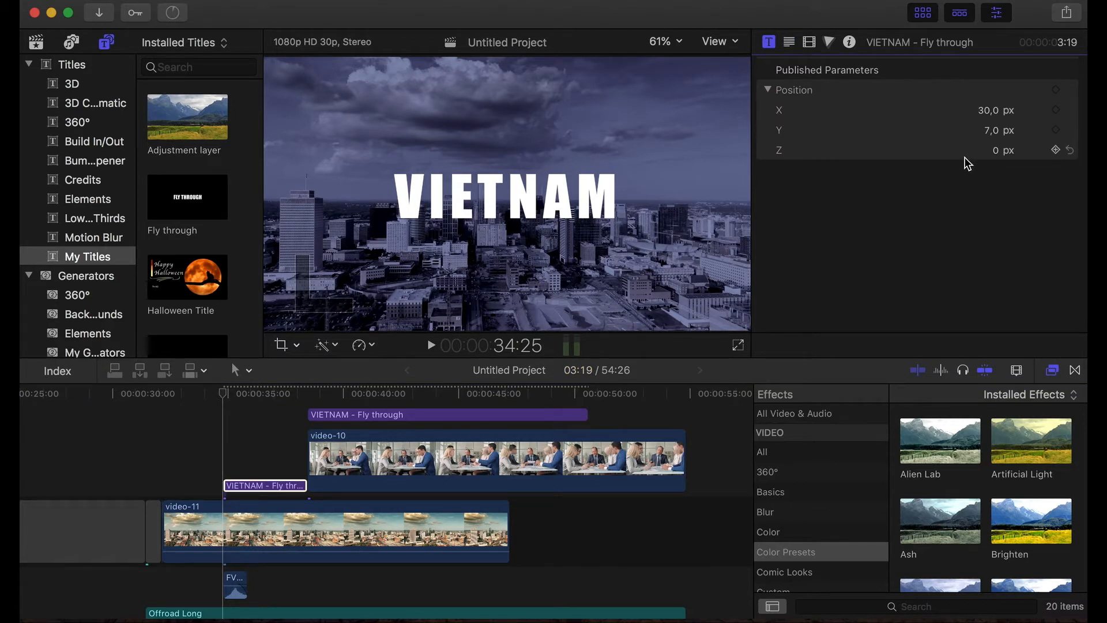
pyautogui.click(1056, 90)
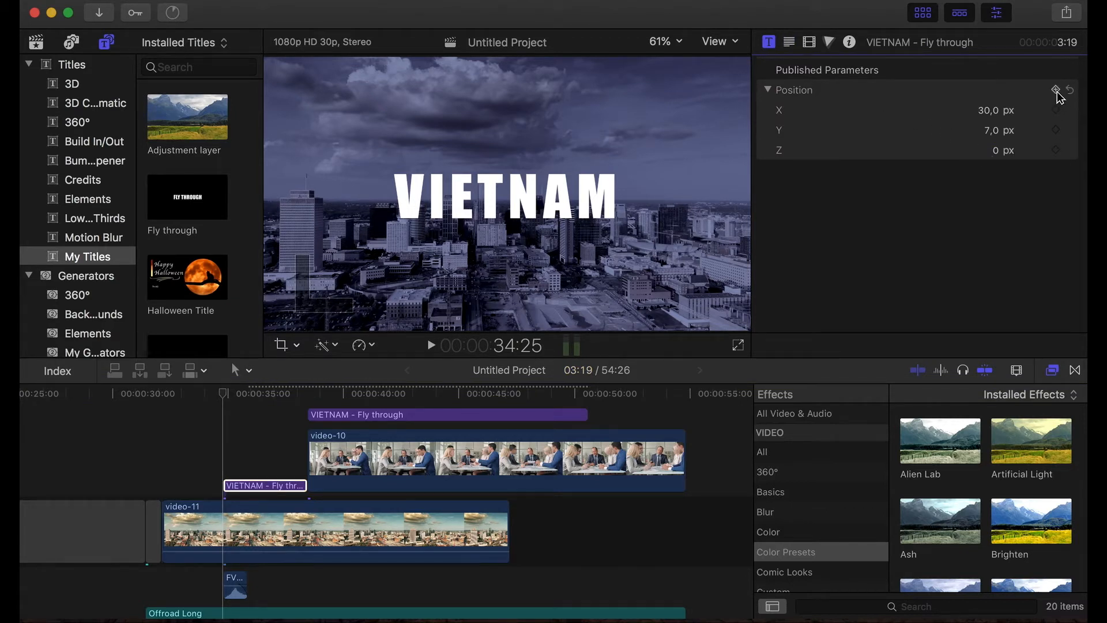
pyautogui.click(997, 152)
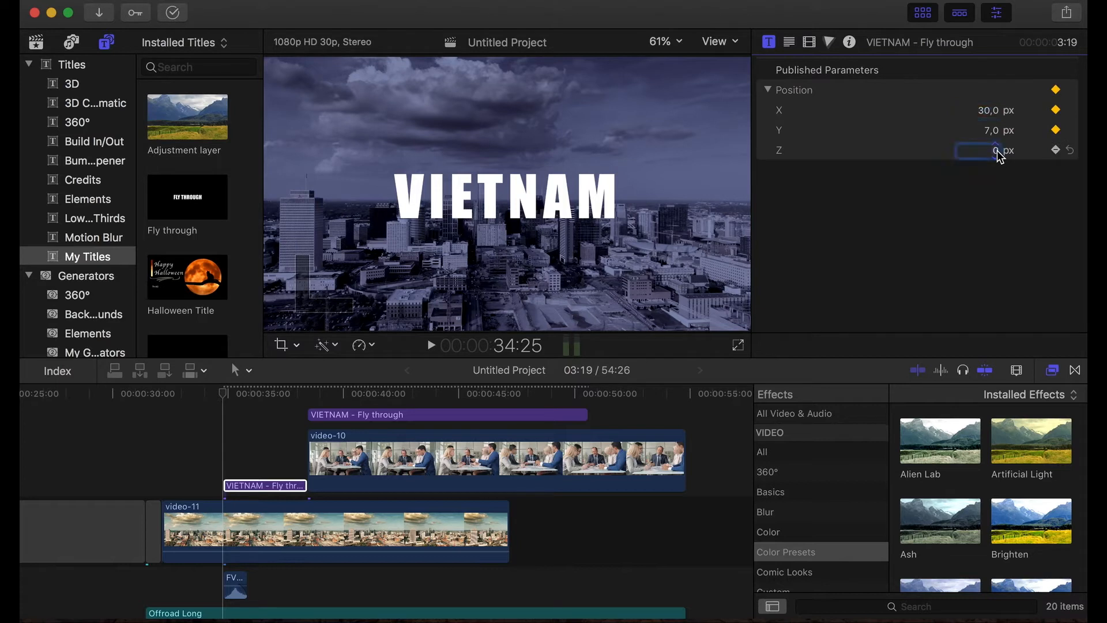
pyautogui.write('-6500')
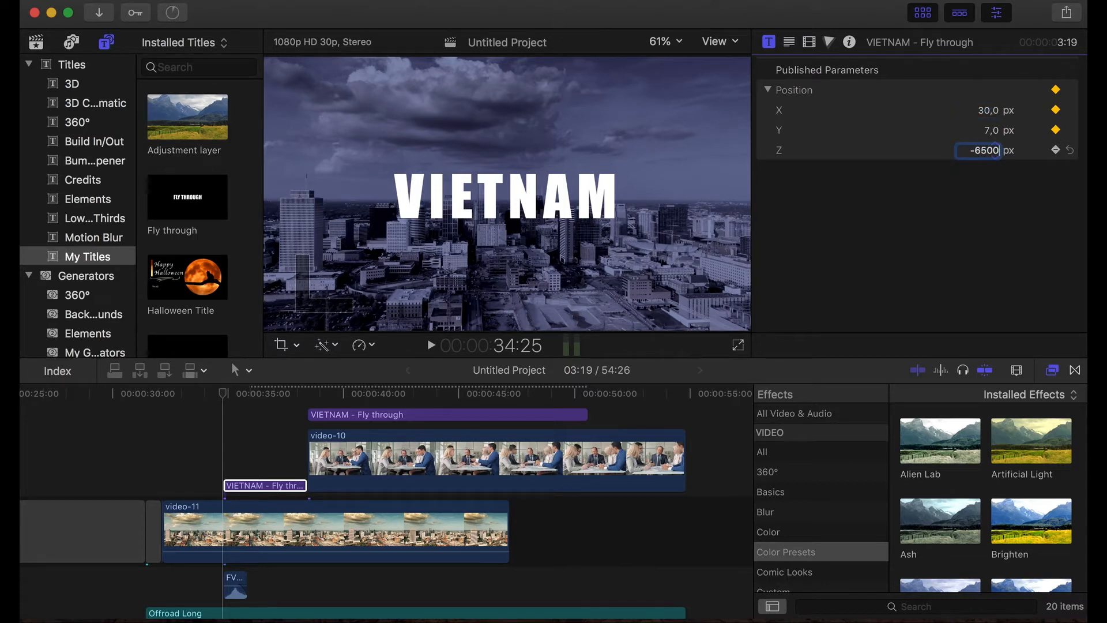
pyautogui.press('Return')
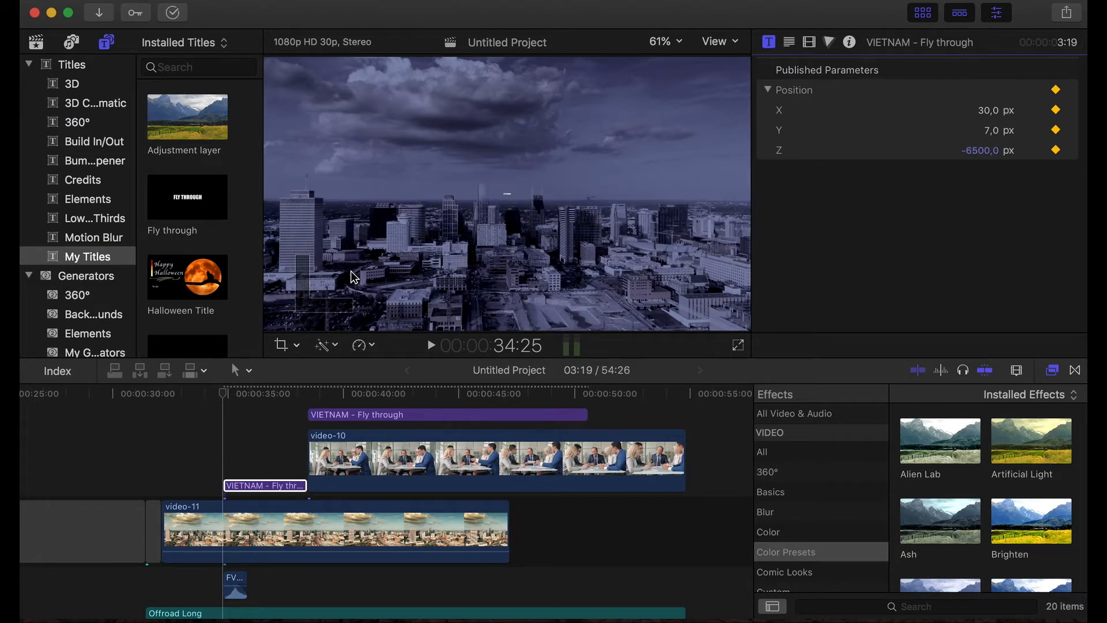
# - Keyframe the first title piece's Z position to 0 px at 35:15
pyautogui.click(223, 398)
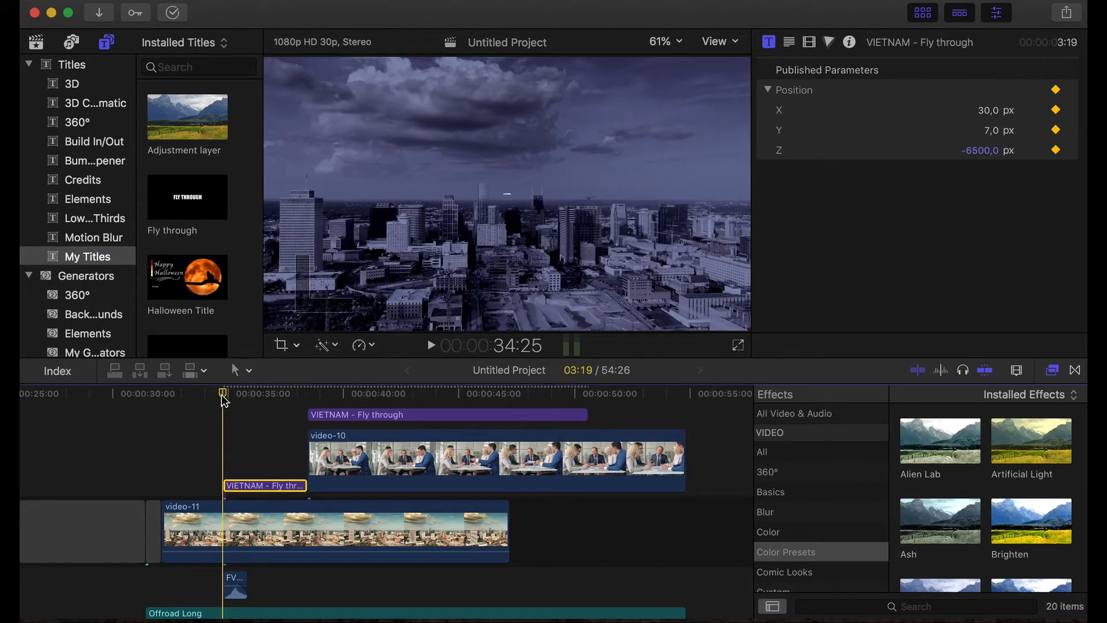
pyautogui.press('space')
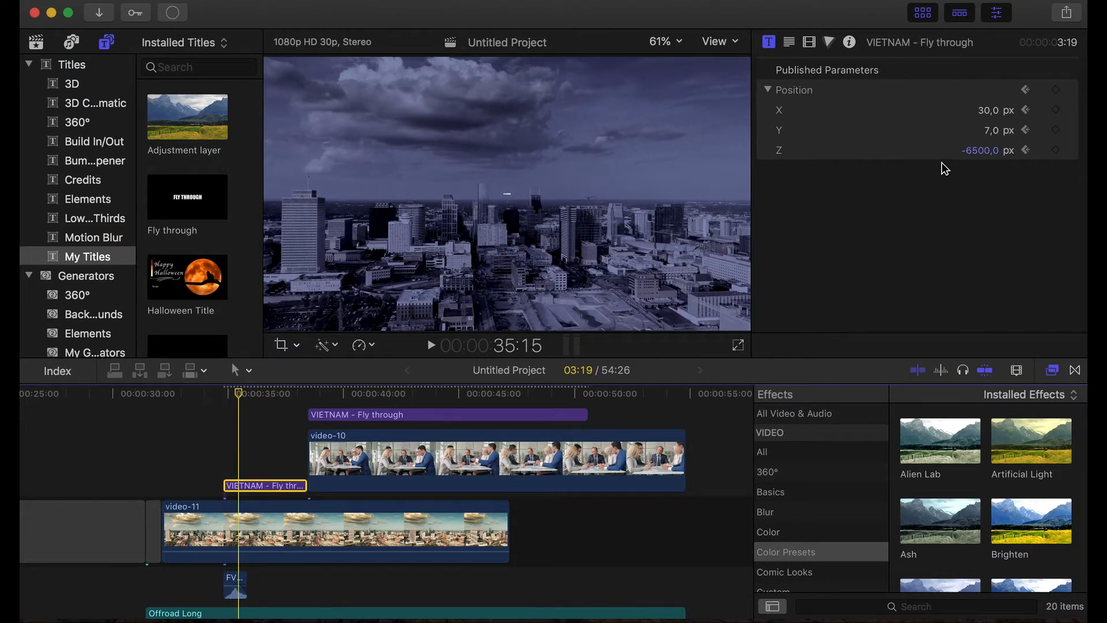
pyautogui.click(986, 151)
pyautogui.write('0')
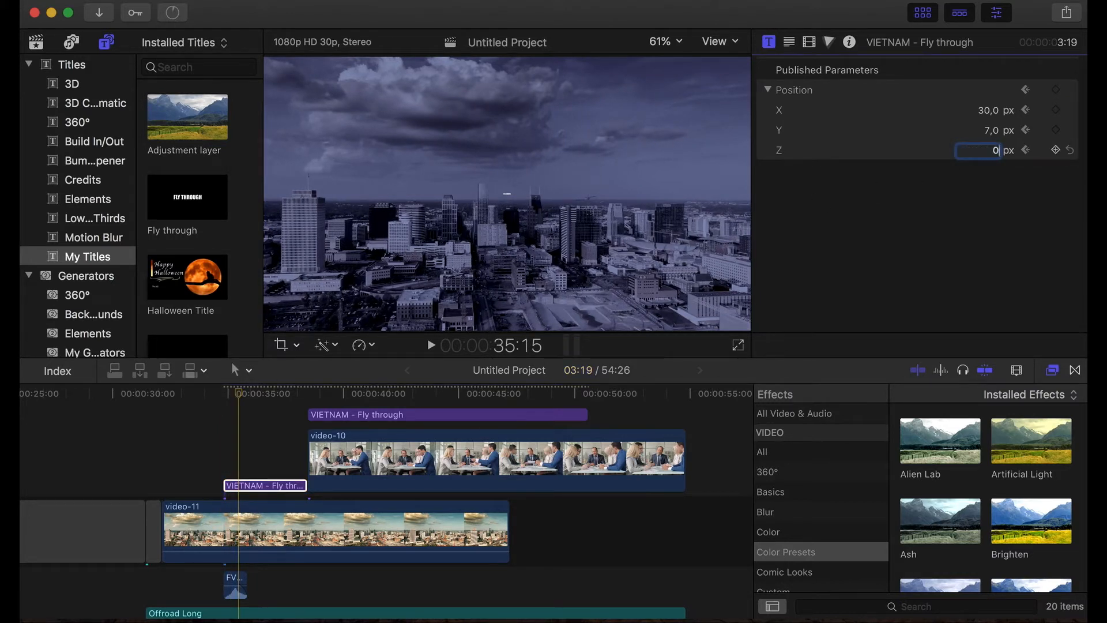
pyautogui.press('Return')
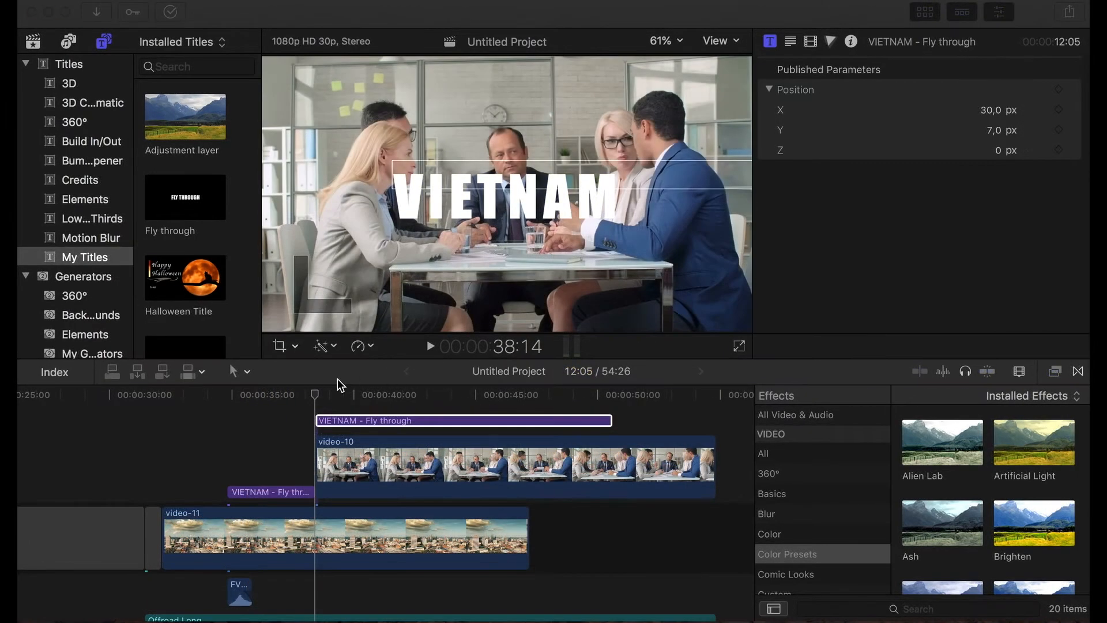
# - Set the blend mode of the second VIETNAM title piece above video-10 to Stencil Alpha
pyautogui.click(315, 398)
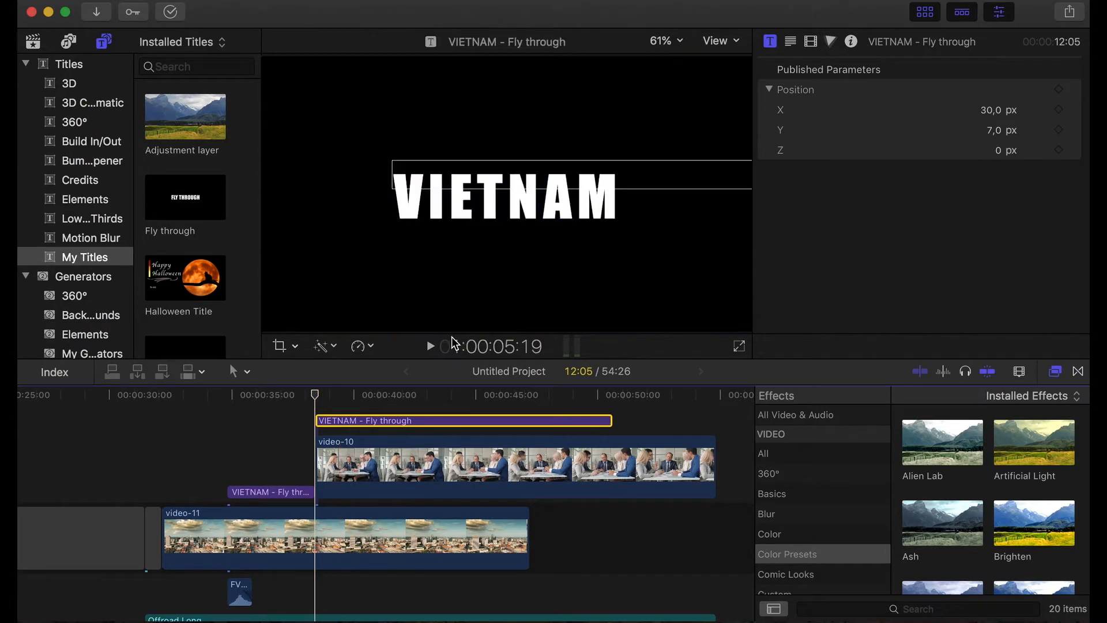
pyautogui.click(810, 42)
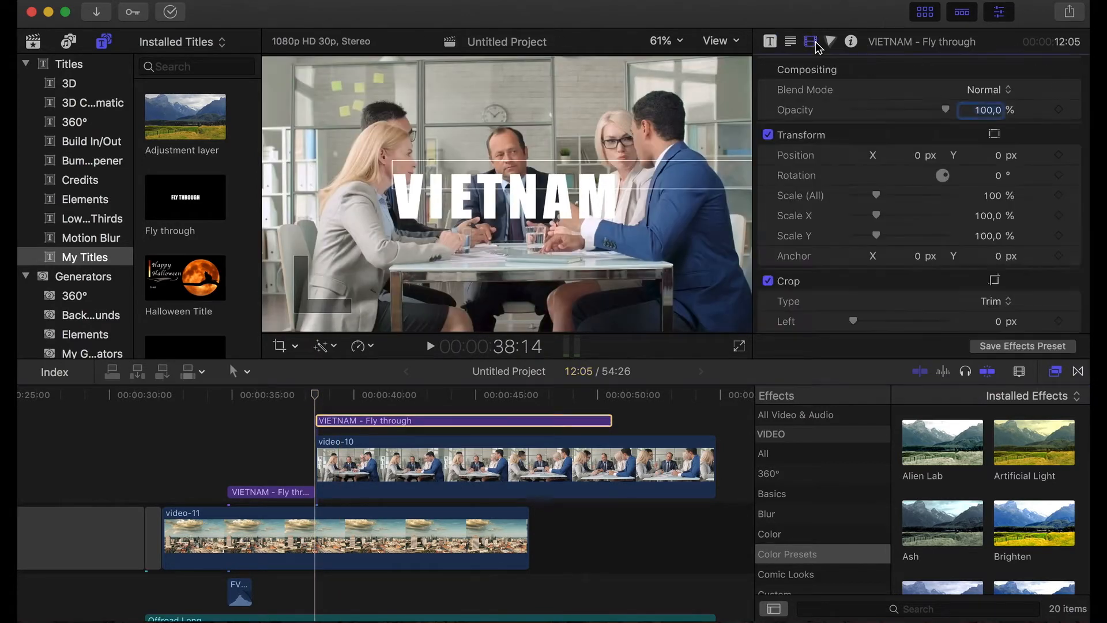
pyautogui.click(987, 89)
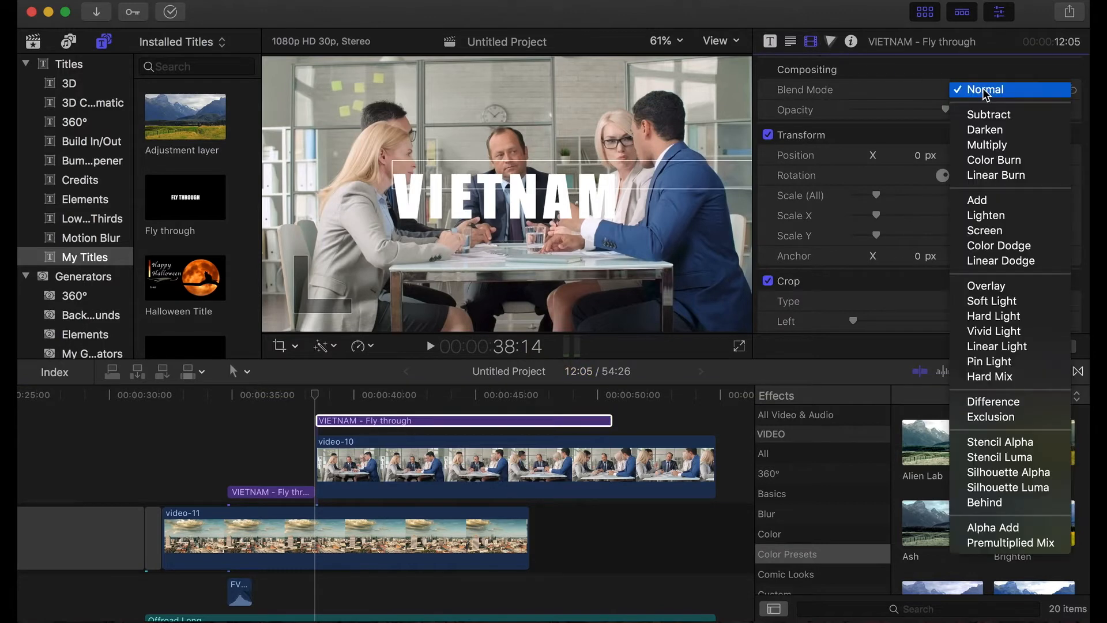
pyautogui.click(997, 442)
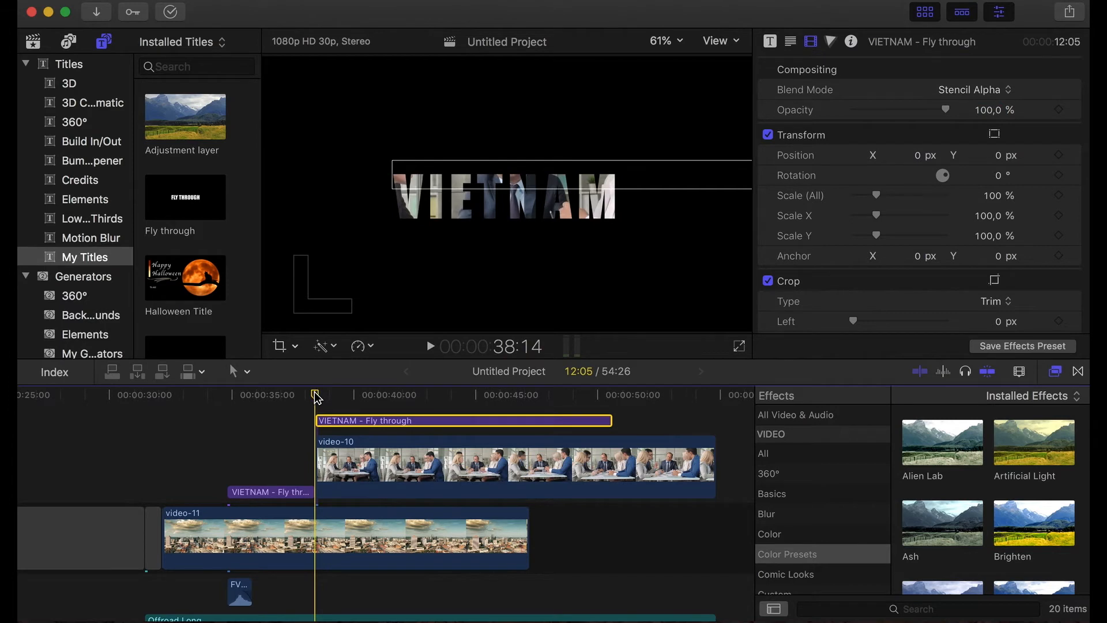
pyautogui.moveTo(317, 398)
pyautogui.mouseDown()
pyautogui.moveTo(390, 397)
pyautogui.moveTo(325, 398)
pyautogui.mouseUp()
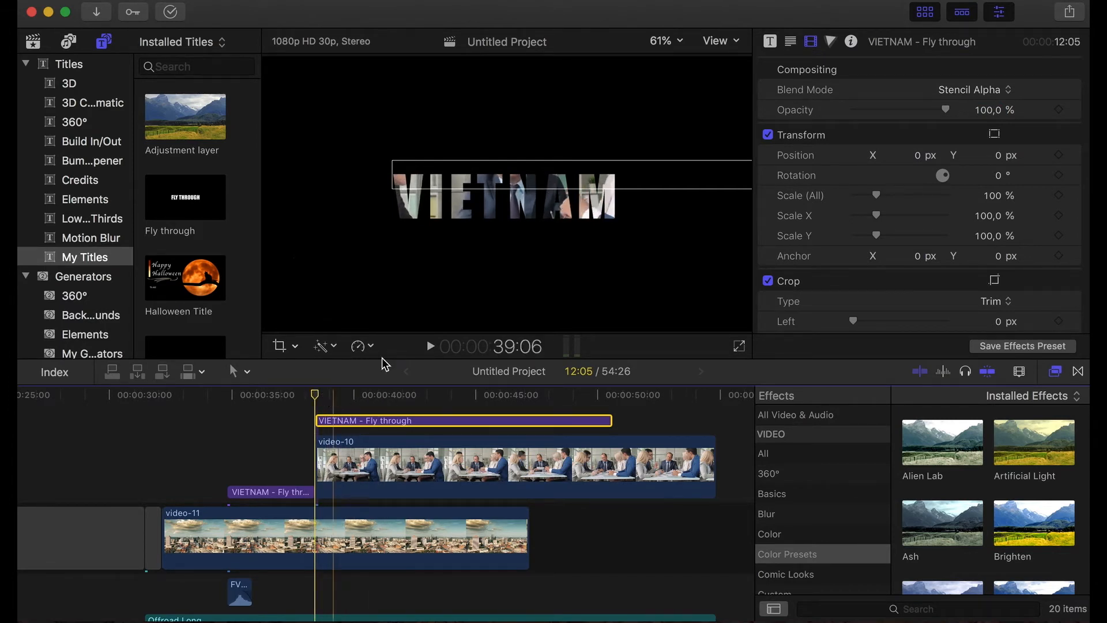
# - Add a position keyframe to the second VIETNAM title piece at 41:15
pyautogui.click(769, 45)
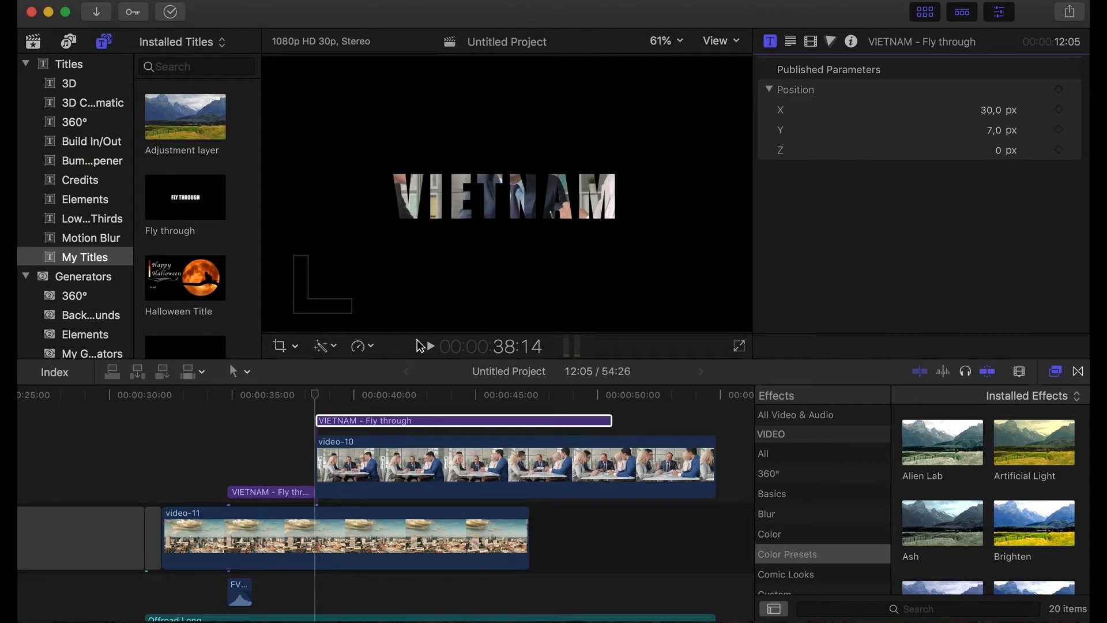
pyautogui.moveTo(316, 398); pyautogui.dragTo(390, 403)
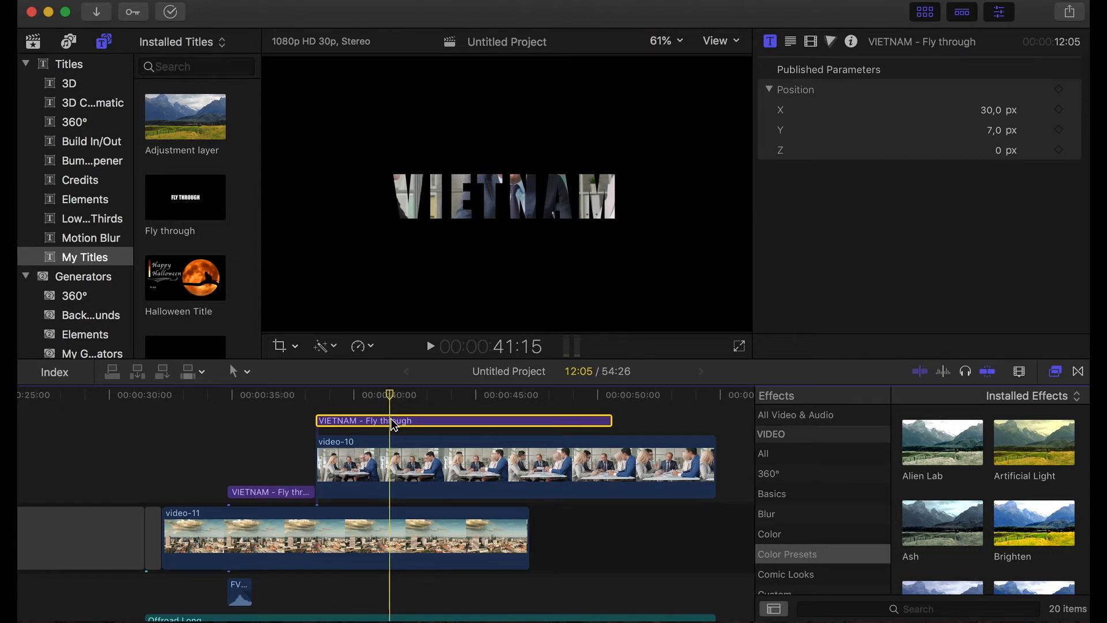
pyautogui.click(390, 422)
pyautogui.click(1060, 90)
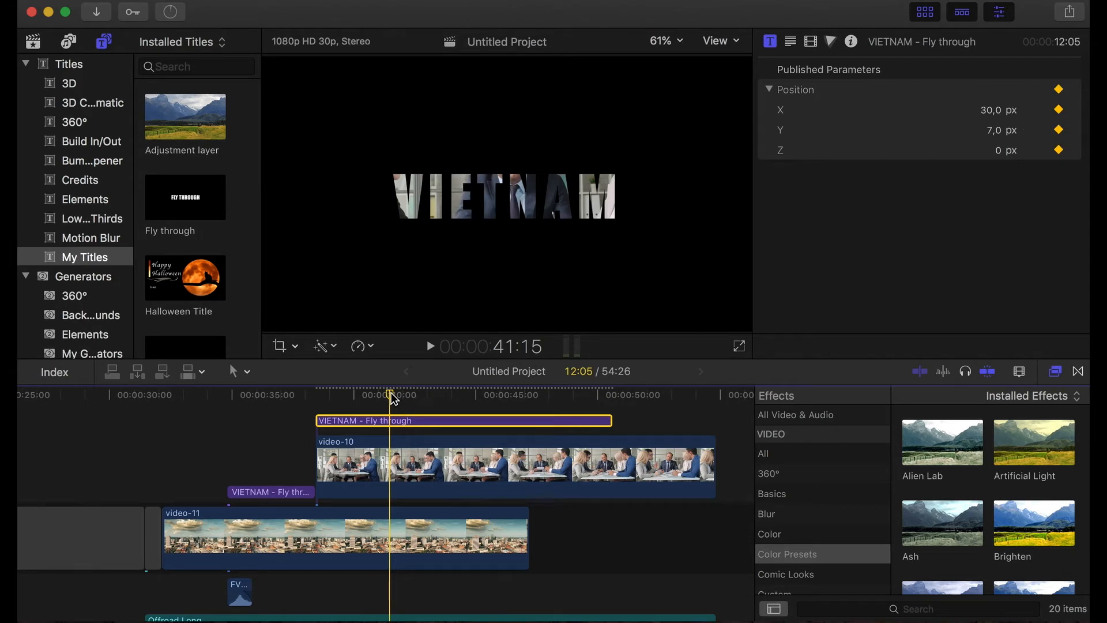
# - At 44:15, keyframe the second title's position to X about 36.3 px and Z about 210 px so video-10 fills the frame
pyautogui.hotkey('shift', 'Right')
pyautogui.hotkey('shift', 'Right')
pyautogui.hotkey('shift', 'Right')
pyautogui.hotkey('shift', 'Right')
pyautogui.hotkey('shift', 'Right')
pyautogui.hotkey('shift', 'Right')
pyautogui.hotkey('shift', 'Right')
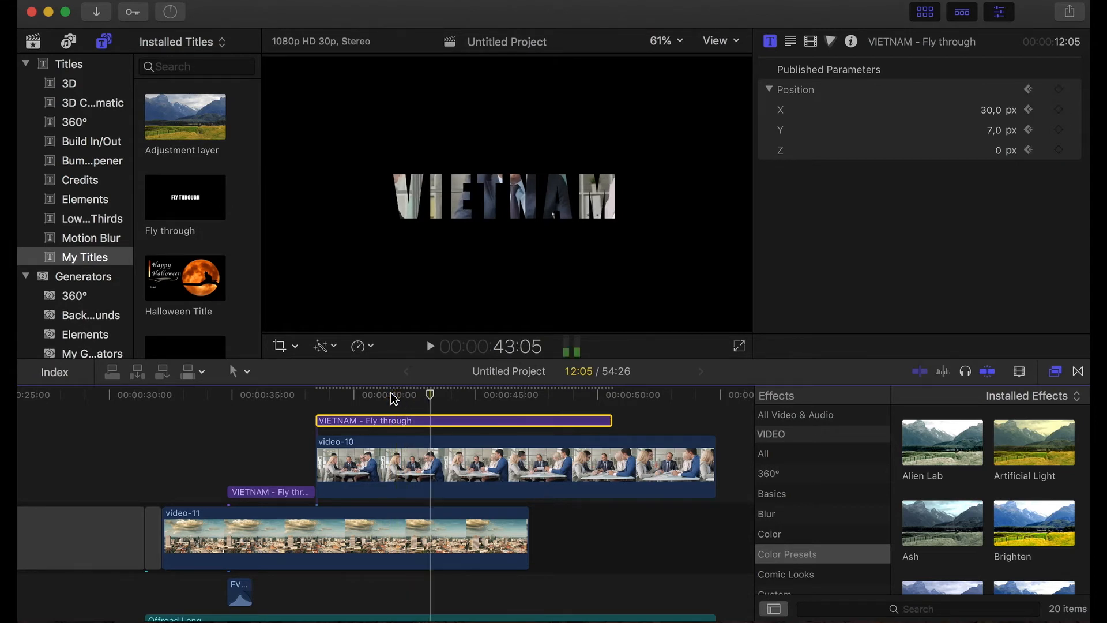
pyautogui.hotkey('shift', 'Right')
pyautogui.hotkey('shift', 'Right')
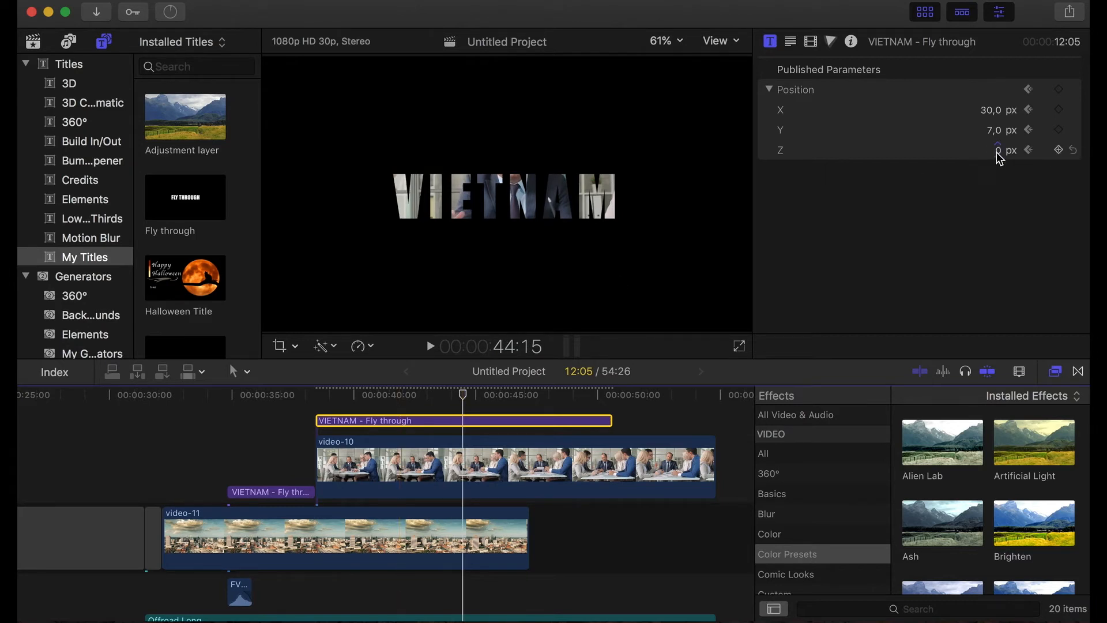
pyautogui.moveTo(1000, 155); pyautogui.dragTo(1000, 75)
pyautogui.moveTo(997, 150); pyautogui.dragTo(989, 105)
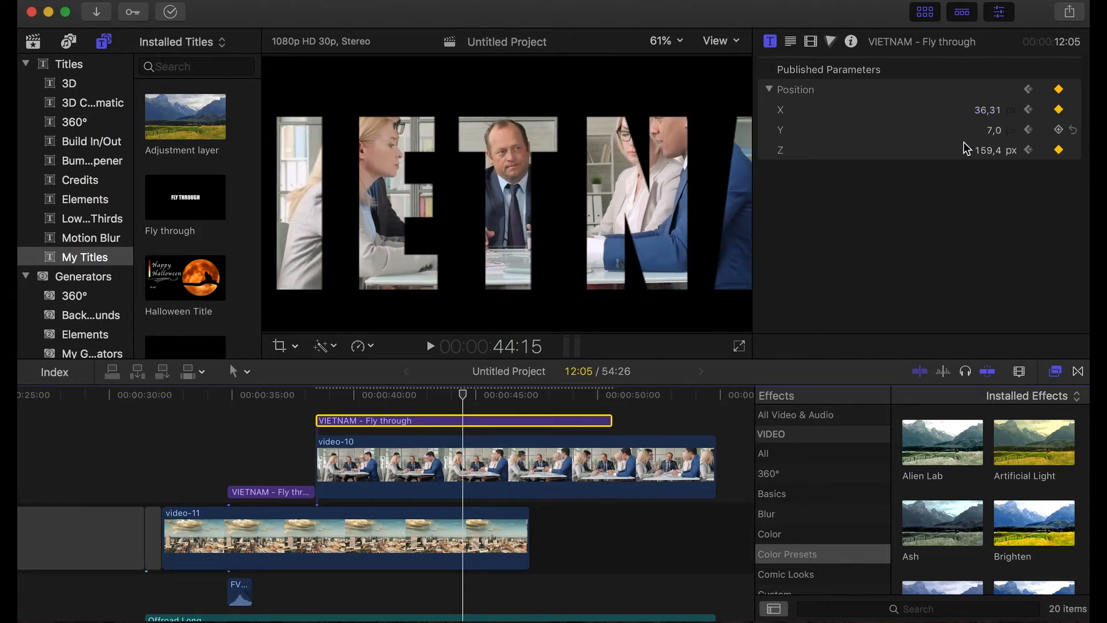
pyautogui.moveTo(984, 154); pyautogui.dragTo(985, 150)
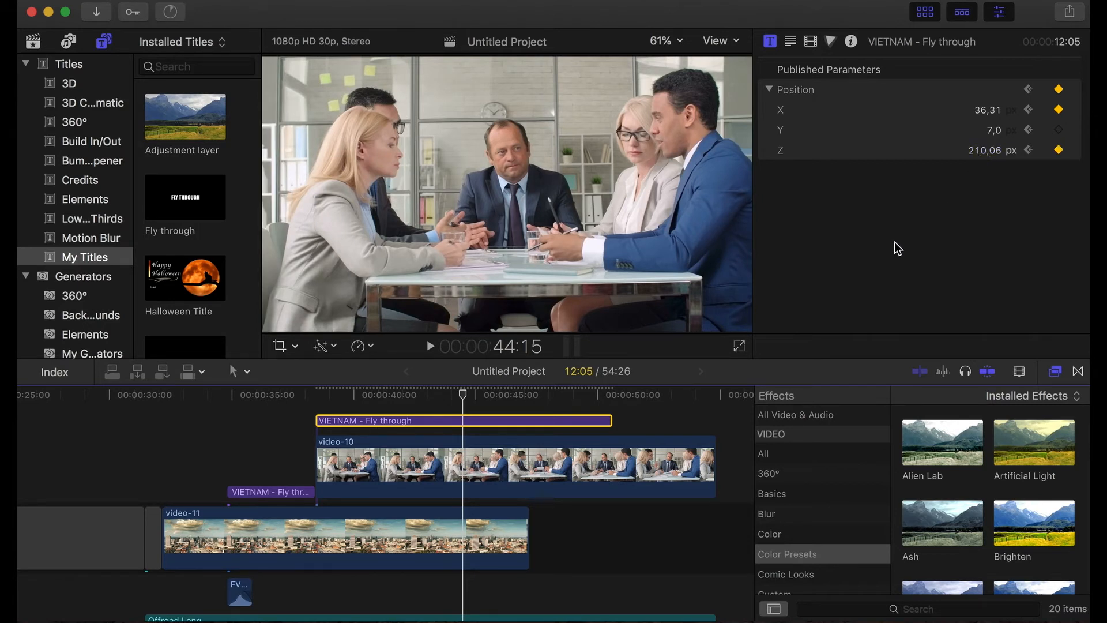
# - Split both the second VIETNAM title and the video-10 clip at 44:16
pyautogui.press('Right')
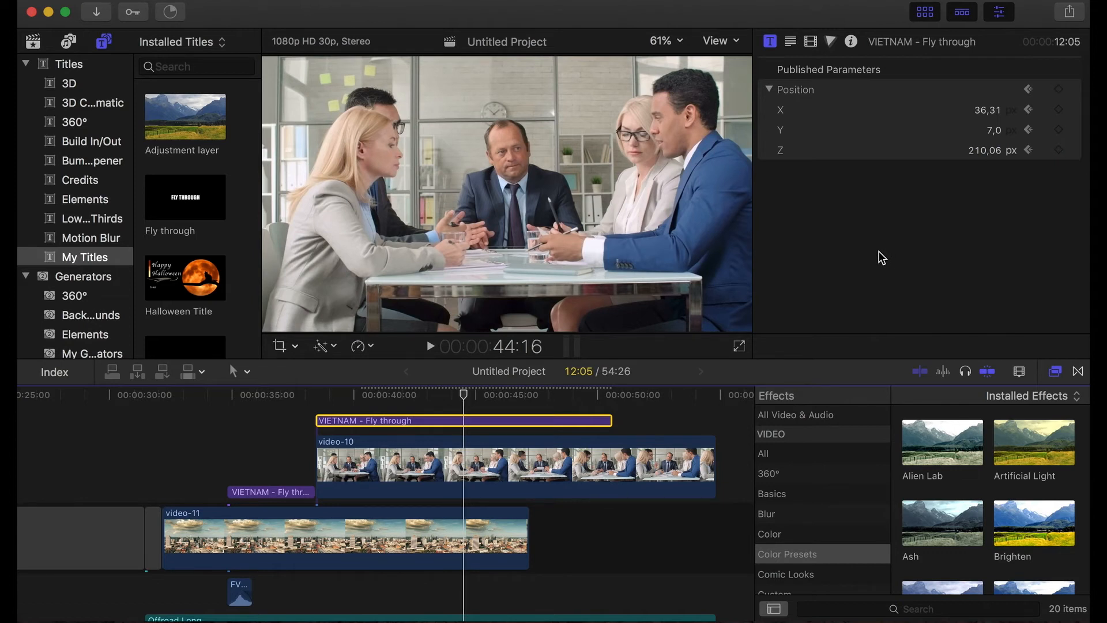
pyautogui.press('super+b')
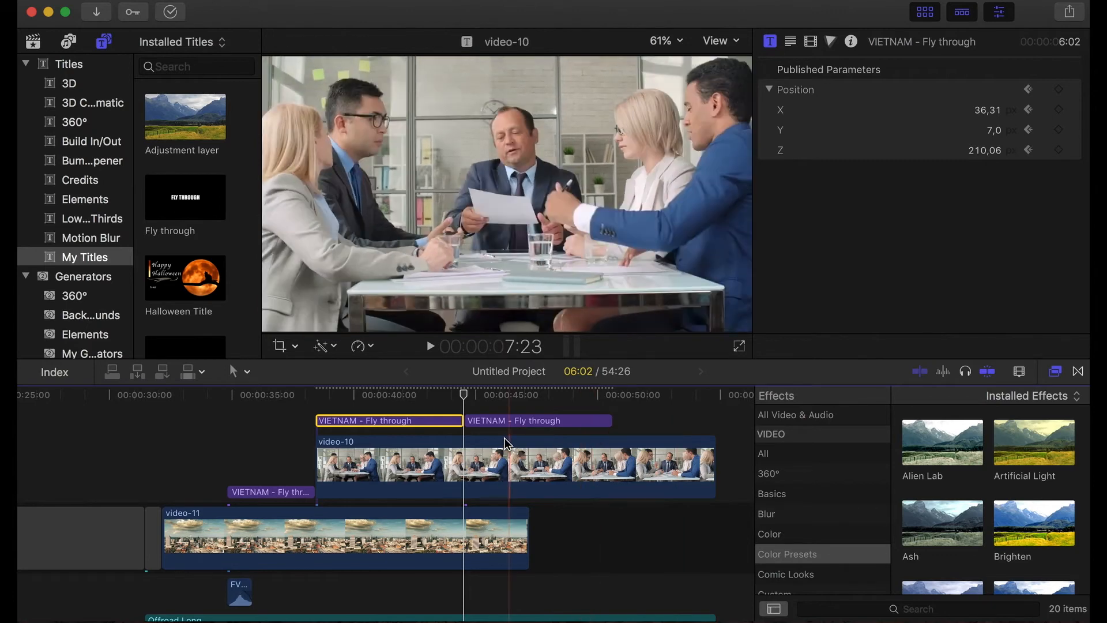
pyautogui.click(464, 441)
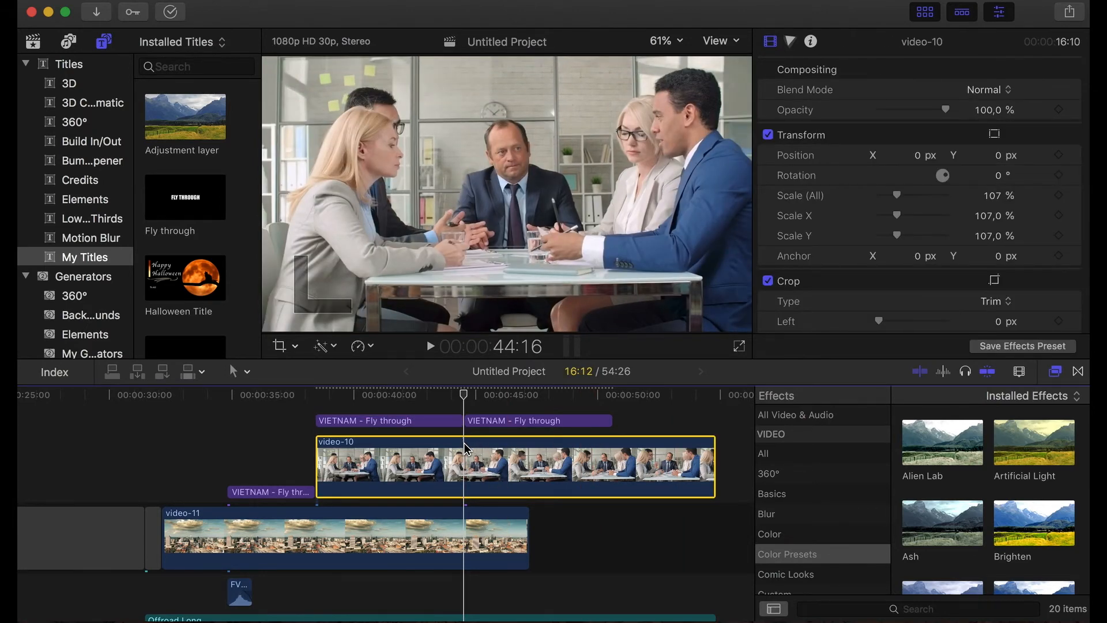
pyautogui.press('super+b')
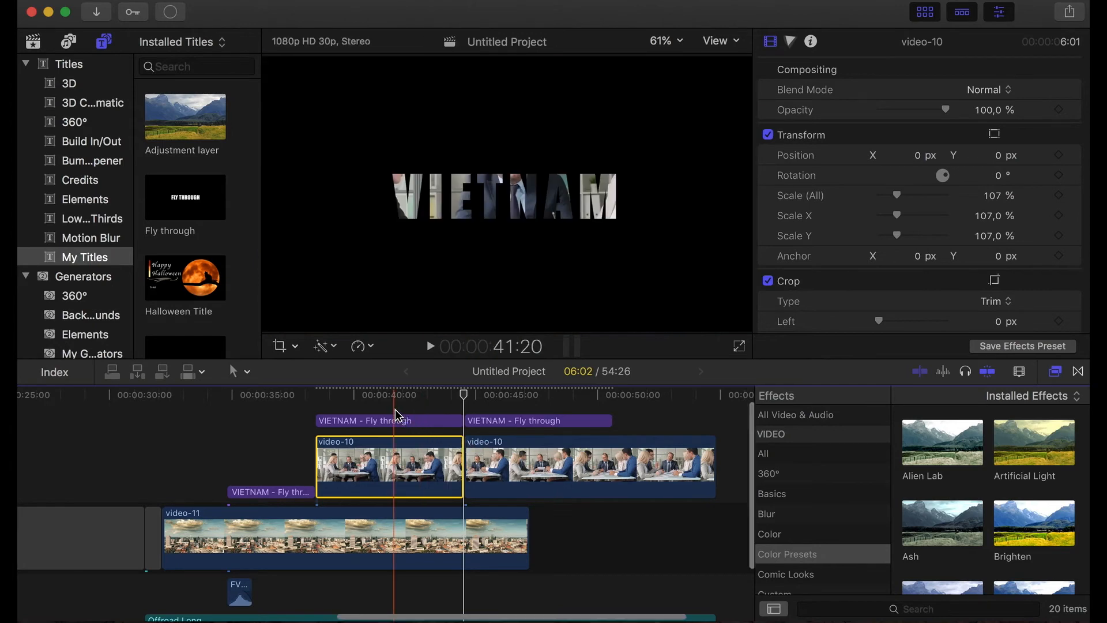
# - Combine the stencil title and the video-10 piece beneath it into a compound clip with the default name in event 24-07-20
pyautogui.scroll(2, 392, 412)
pyautogui.moveTo(345, 411); pyautogui.dragTo(364, 490)
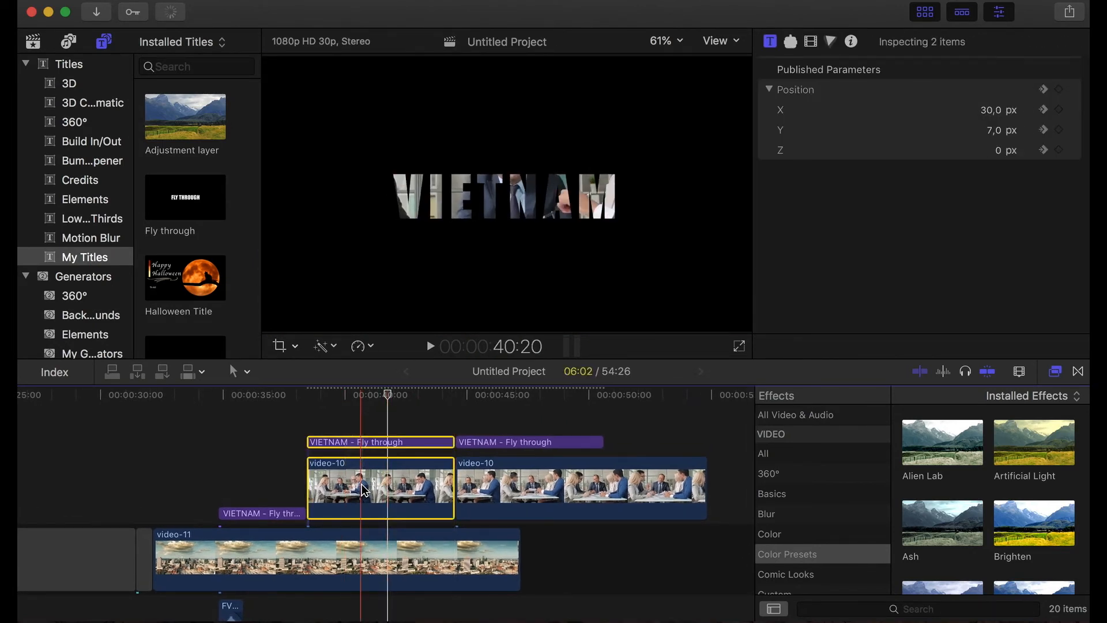
pyautogui.rightClick(363, 490)
pyautogui.click(499, 324)
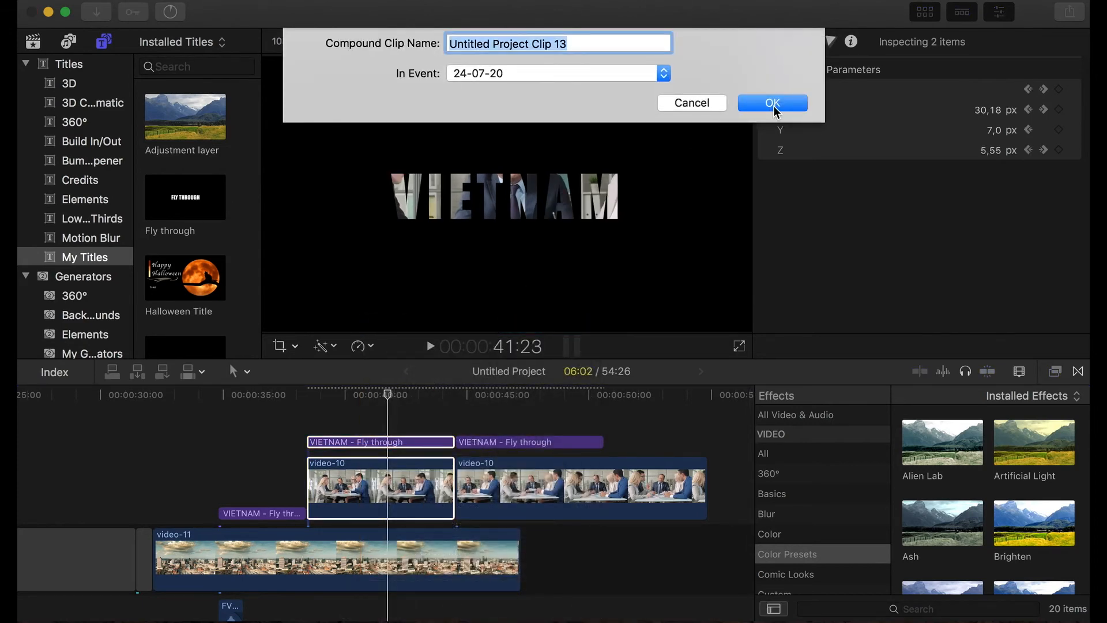
pyautogui.click(773, 106)
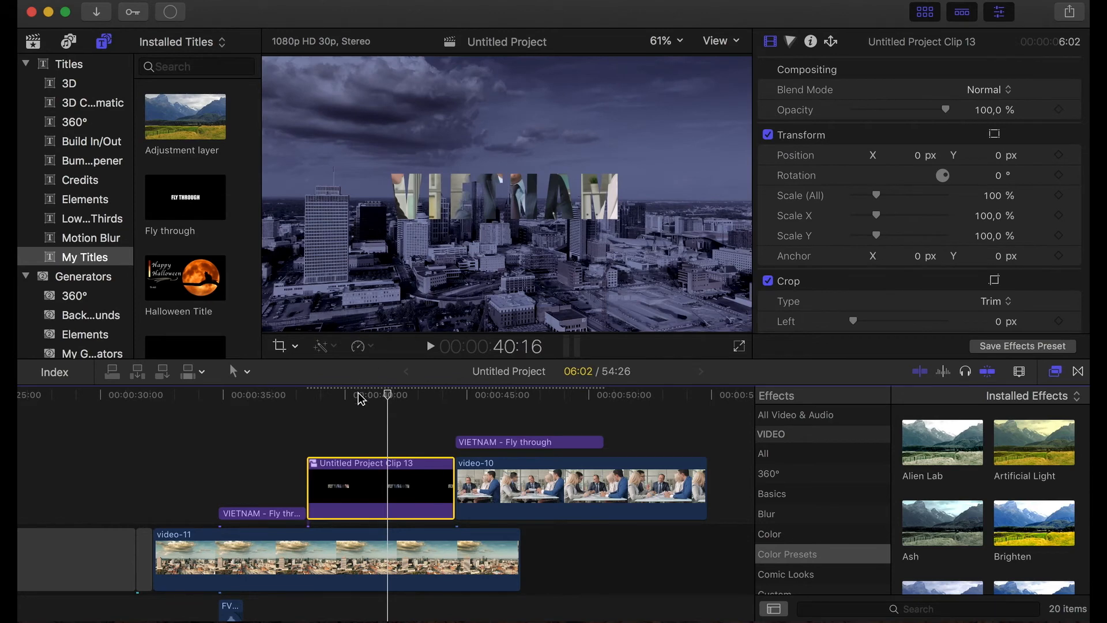
# - Delete the leftover VIETNAM title piece above the remaining video-10 clip
pyautogui.moveTo(388, 394); pyautogui.dragTo(499, 411)
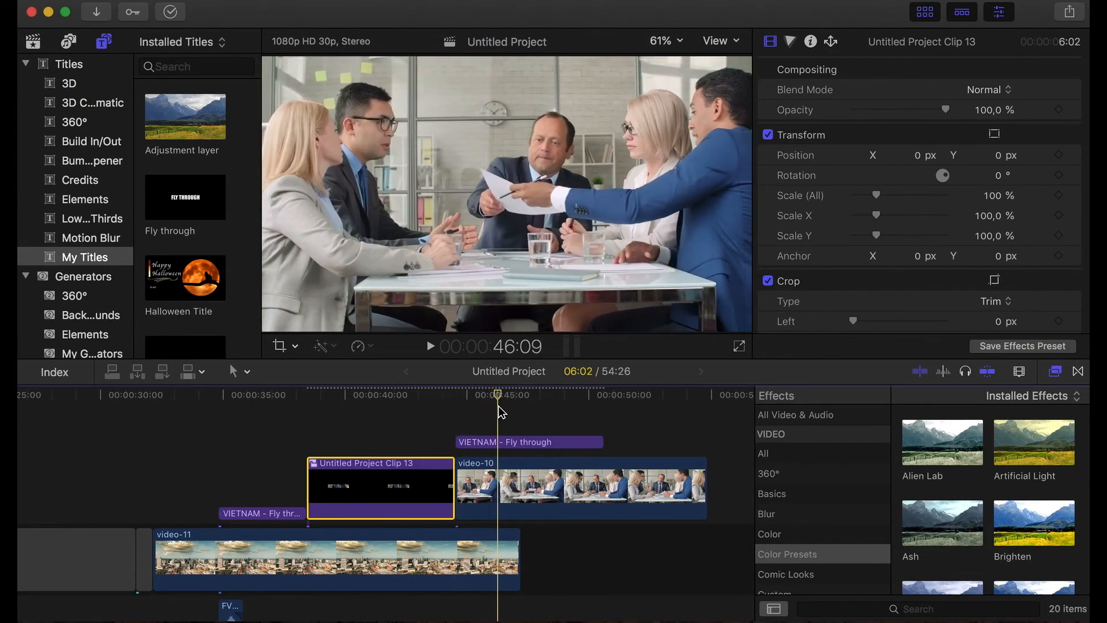
pyautogui.click(507, 442)
pyautogui.press('Delete')
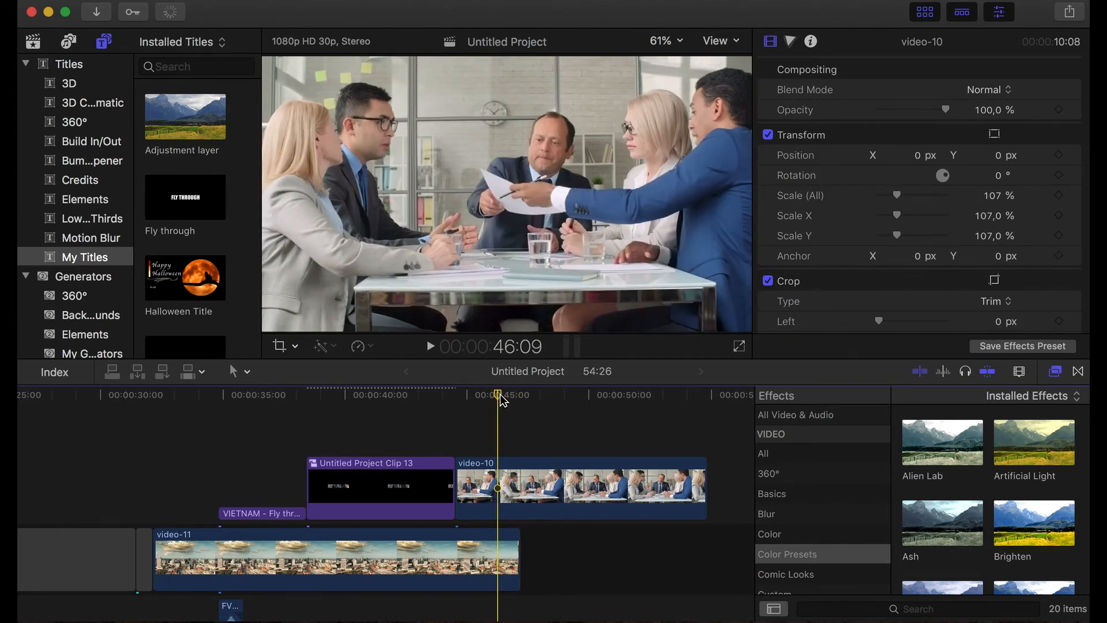
# - Split the connected video-10 clip at the point where video-11 ends
pyautogui.moveTo(501, 400); pyautogui.dragTo(518, 403)
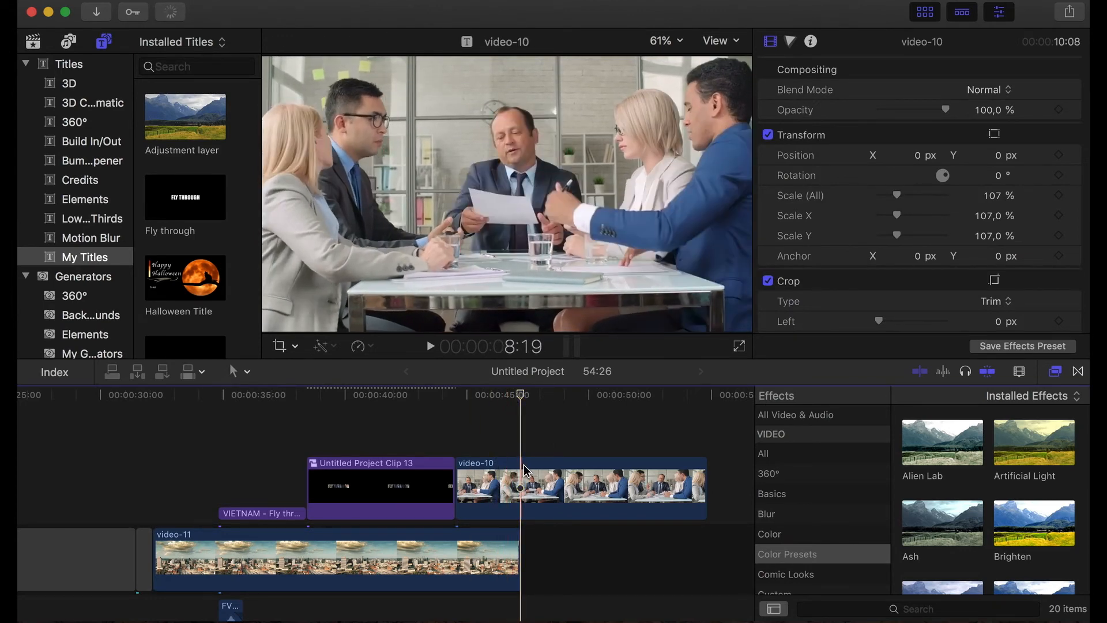
pyautogui.click(521, 462)
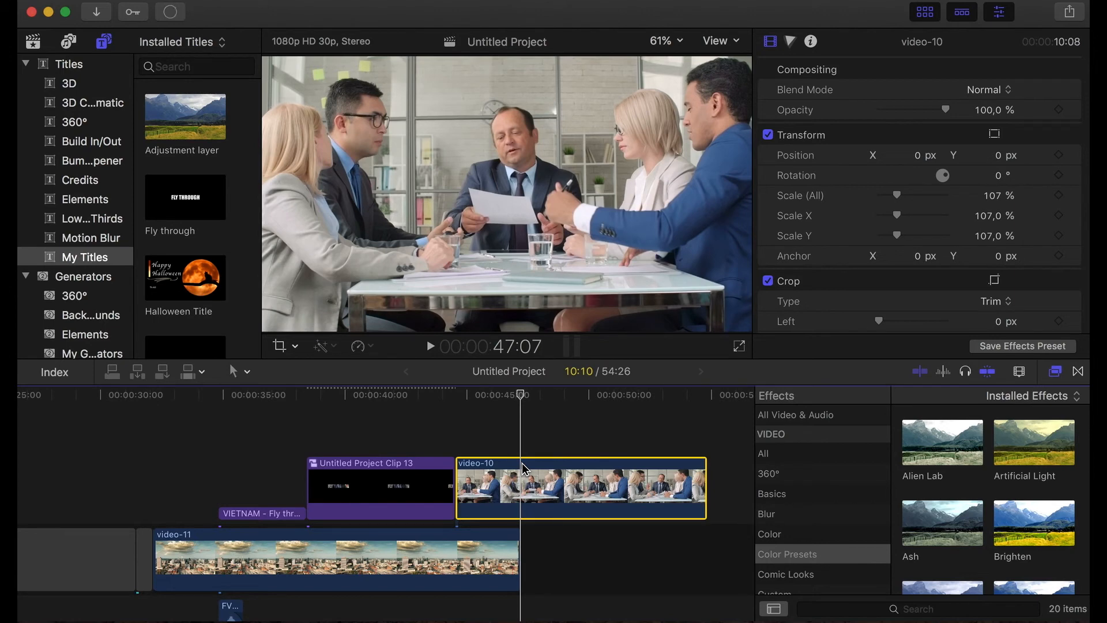
pyautogui.press('super+b')
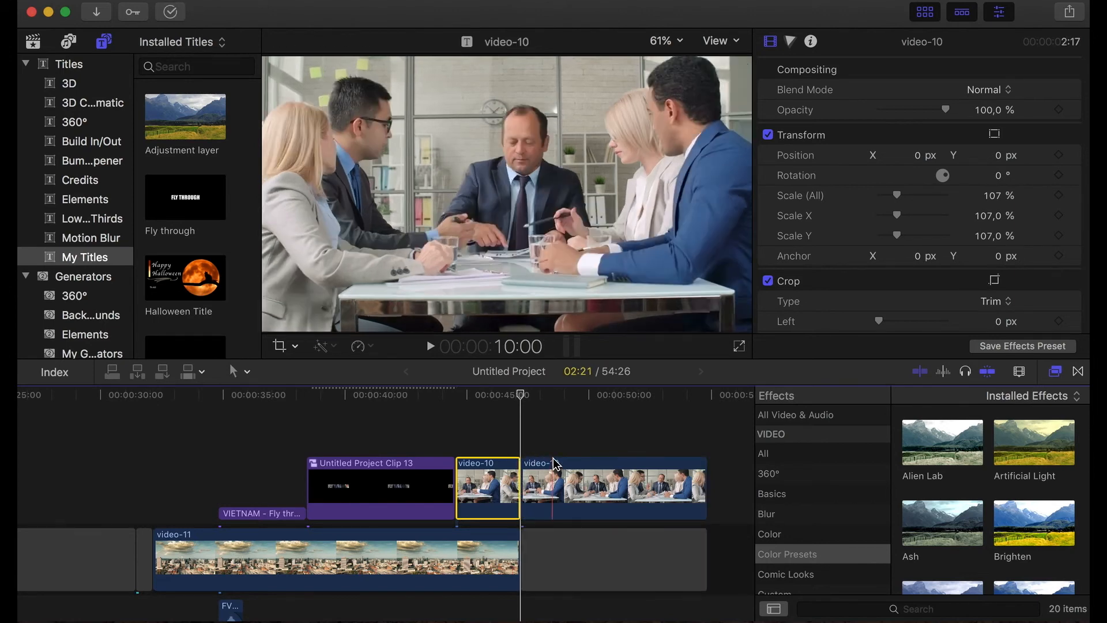
# - Delete the gap after video-11 and move the second video-10 piece into the primary storyline directly behind video-11
pyautogui.moveTo(525, 464); pyautogui.dragTo(483, 400)
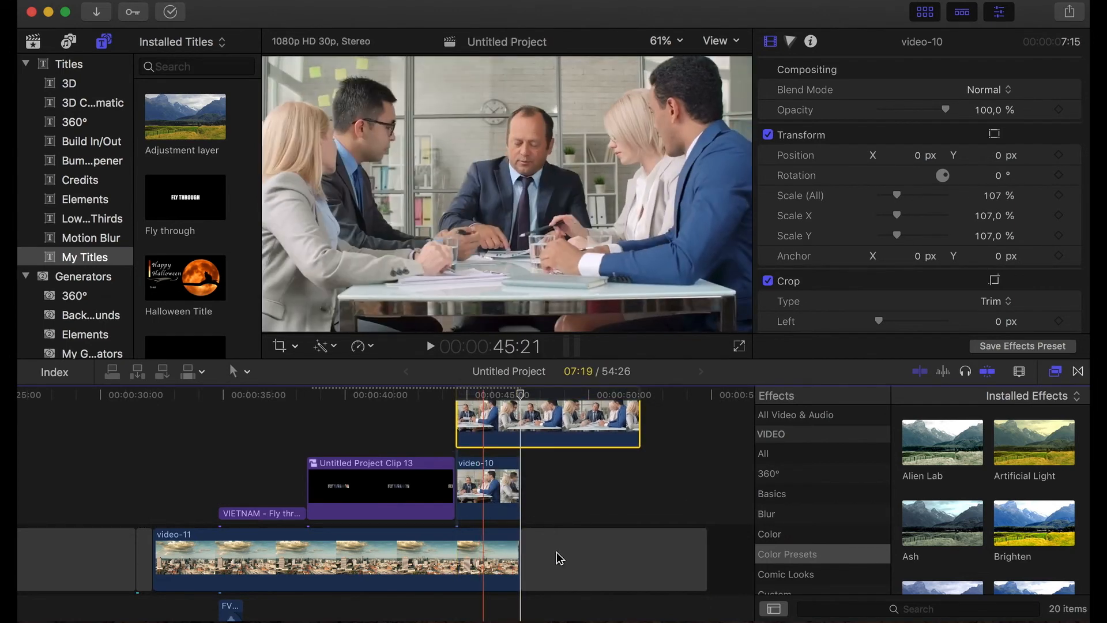
pyautogui.click(555, 553)
pyautogui.press('Delete')
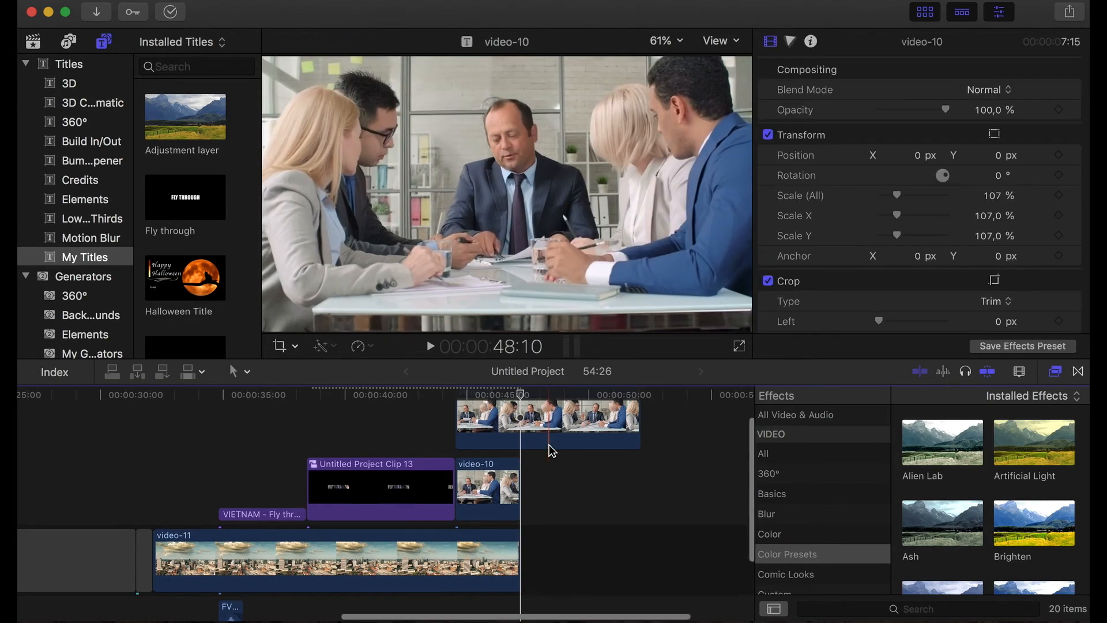
pyautogui.scroll(2, 551, 449)
pyautogui.moveTo(560, 446); pyautogui.dragTo(607, 555)
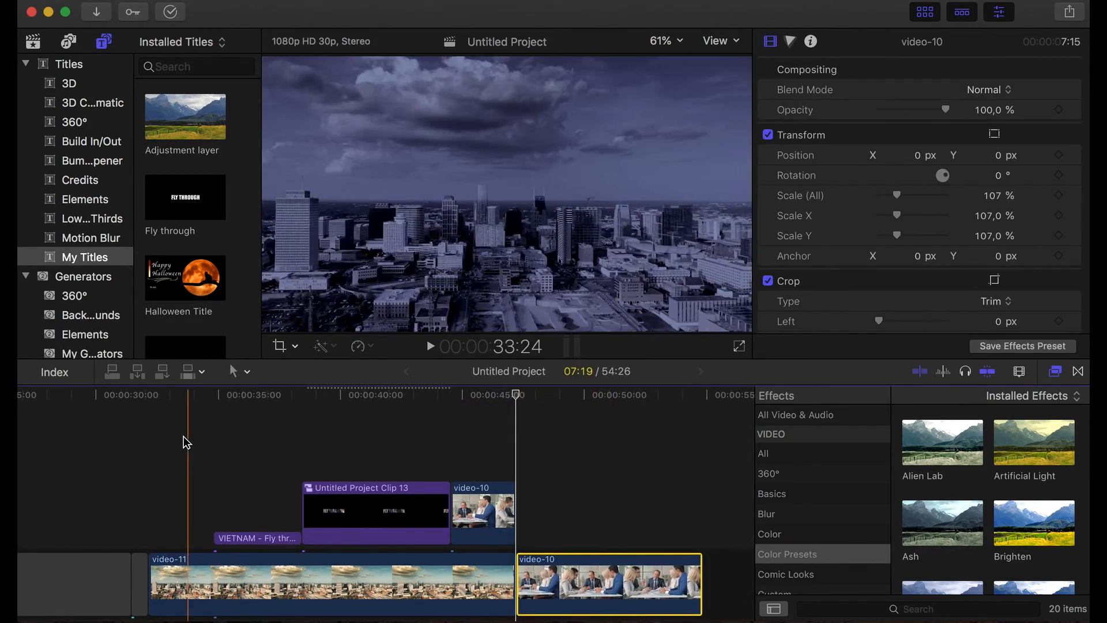
# - Review the fly-through transition from the start of video-11 into the video-10 clip
pyautogui.click(157, 438)
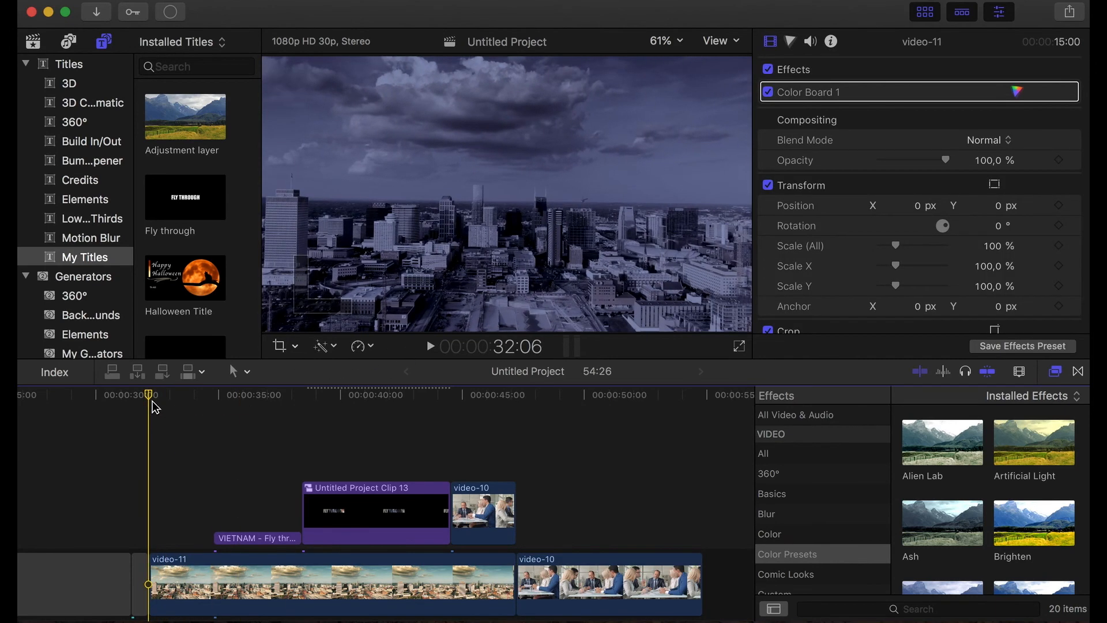
pyautogui.moveTo(160, 402); pyautogui.dragTo(538, 433)
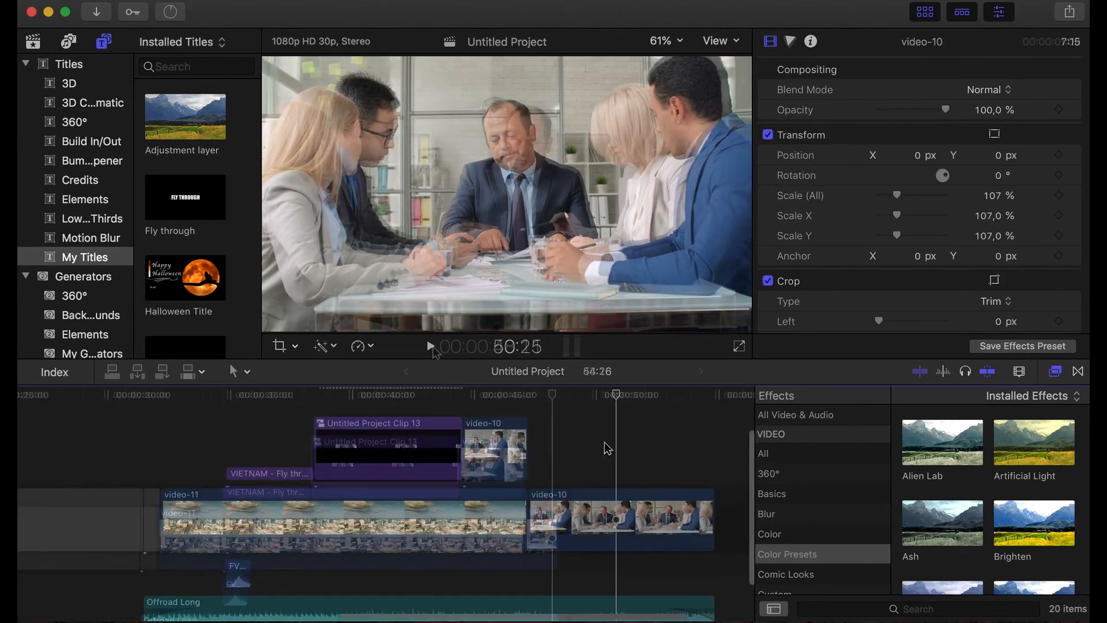